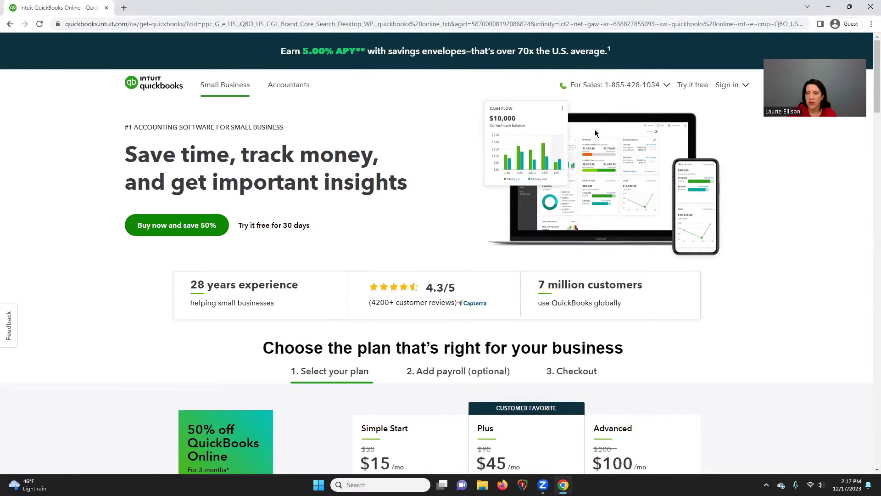
- Review the prices, user limits and included features of the Simple Start, Plus and Advanced plans
scroll(821, 248, down, 4)
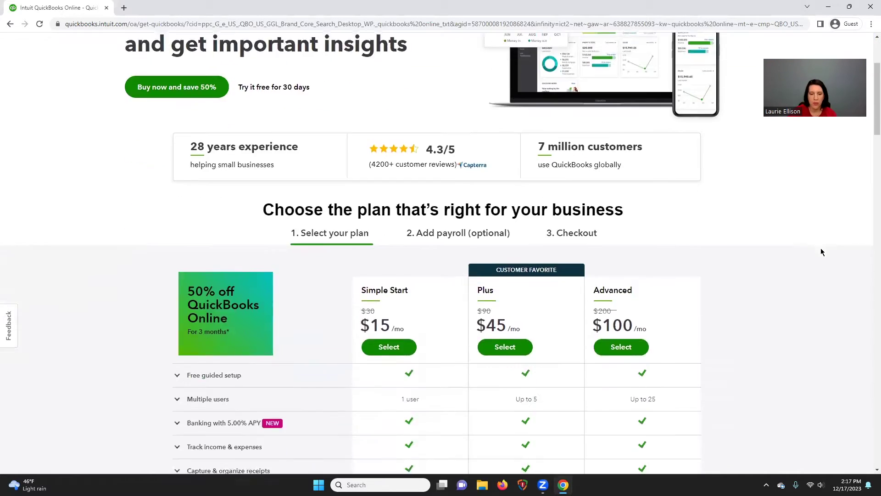
scroll(821, 251, down, 2)
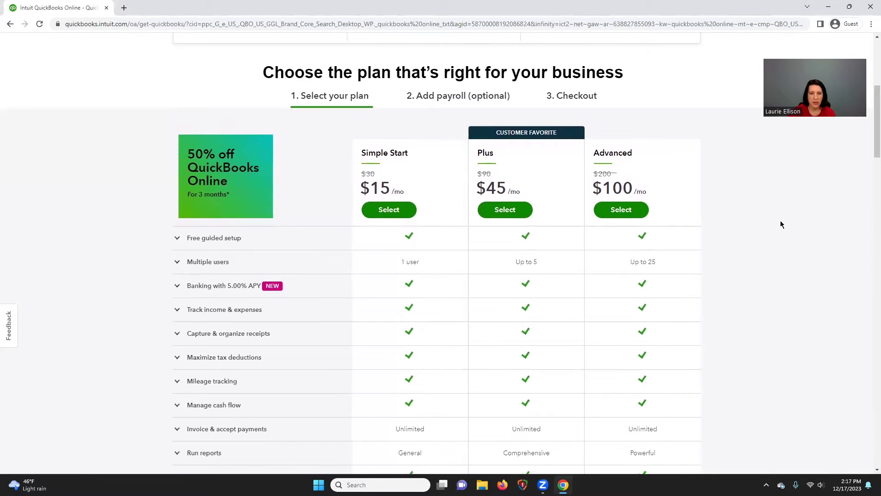
scroll(782, 224, down, 1)
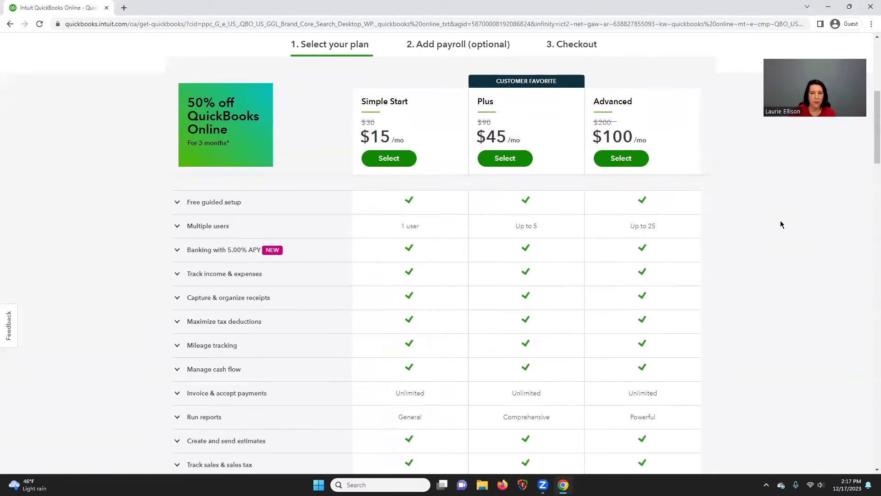
scroll(780, 223, up, 1)
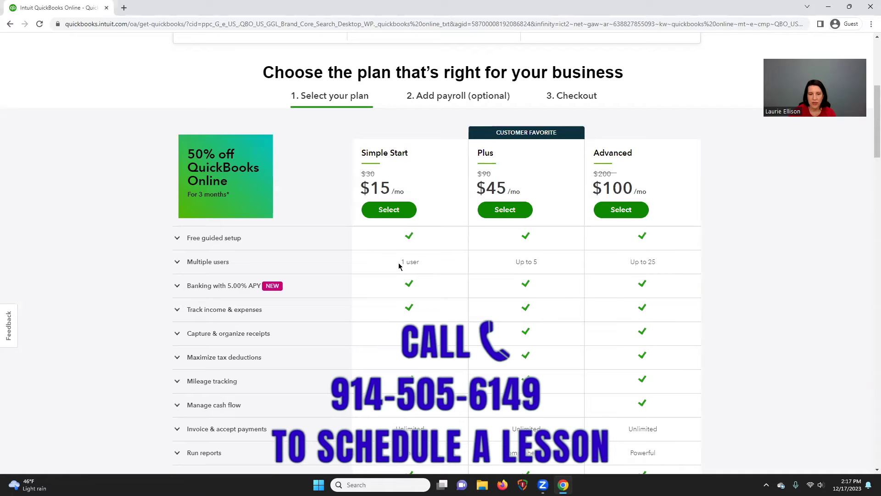
scroll(473, 292, down, 3)
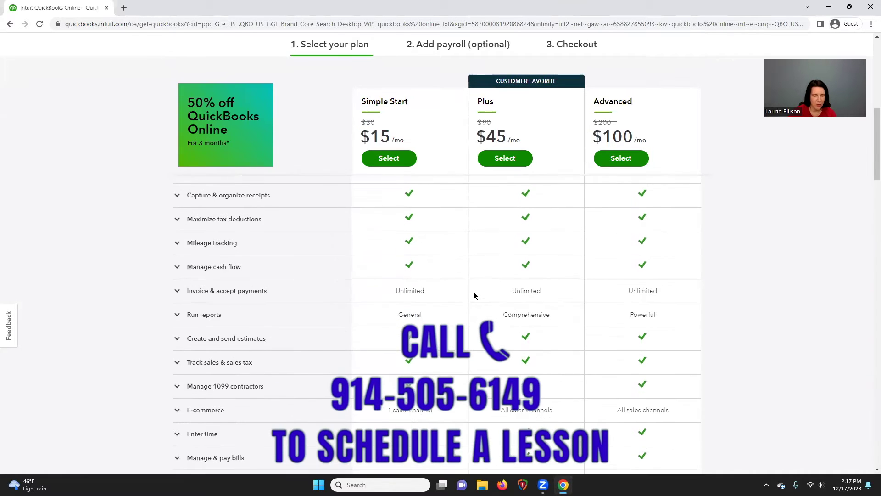
scroll(474, 293, down, 1)
scroll(475, 294, down, 2)
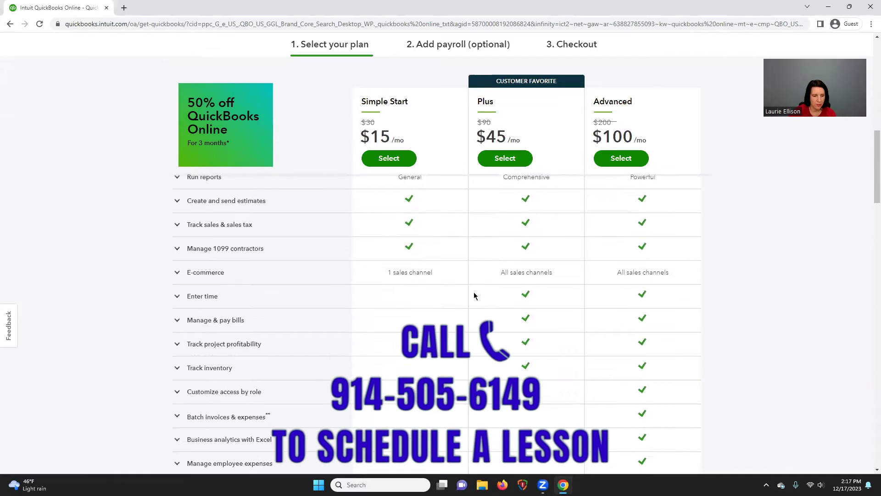
scroll(474, 295, up, 7)
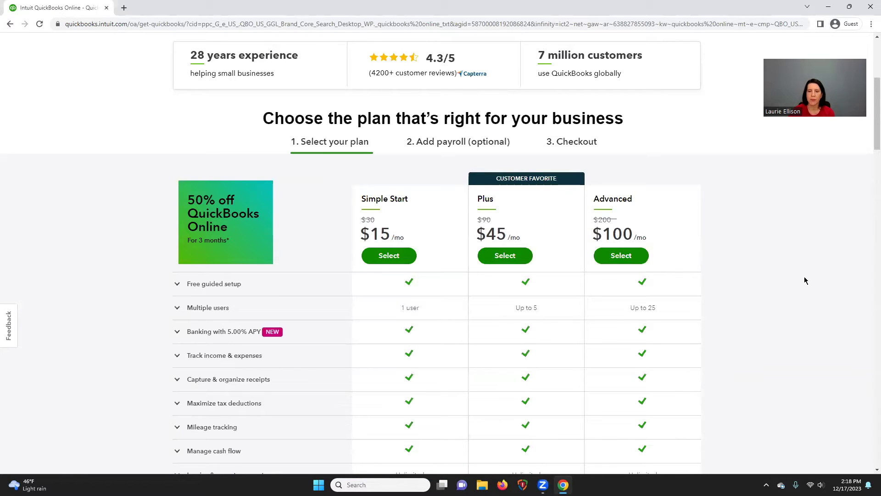
- Compare the full feature table, examining which features only Plus or Advanced include, such as bill management, project profitability and inventory tracking
scroll(823, 289, down, 1)
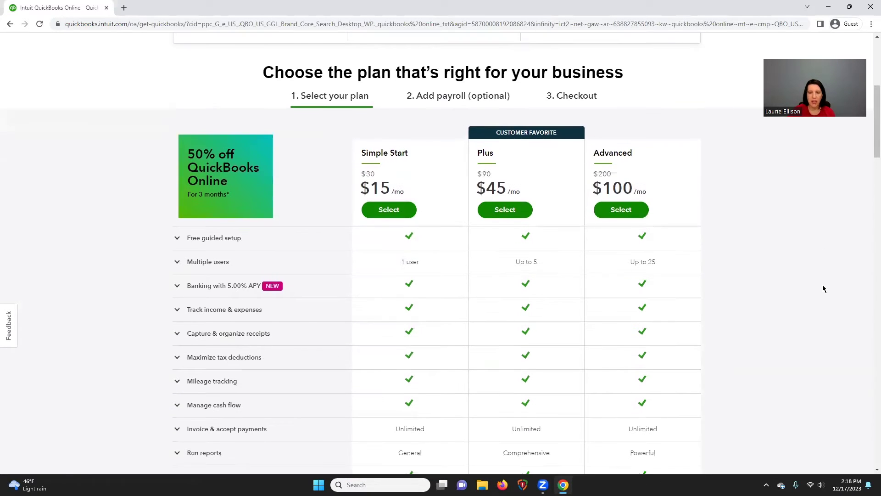
scroll(823, 289, down, 1)
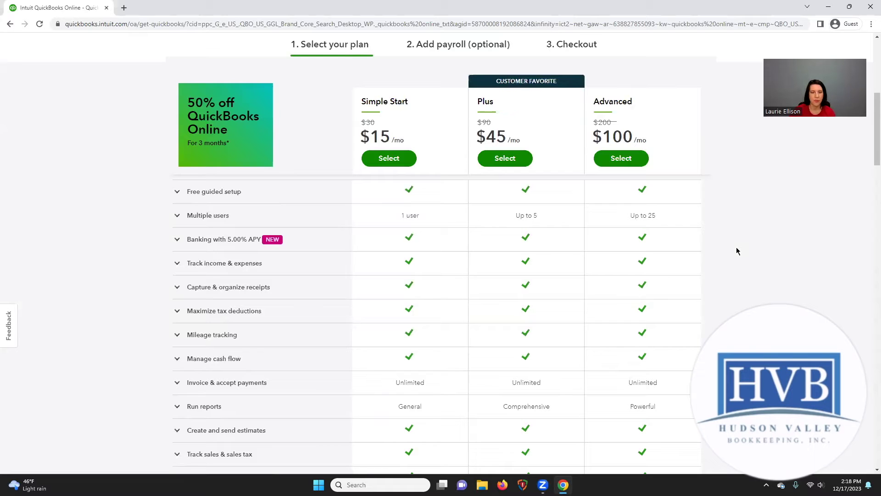
scroll(746, 248, down, 2)
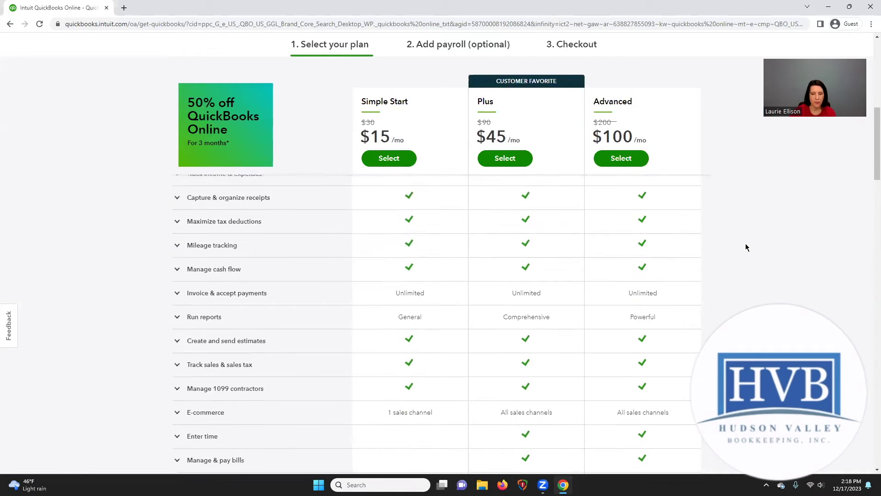
scroll(746, 248, down, 1)
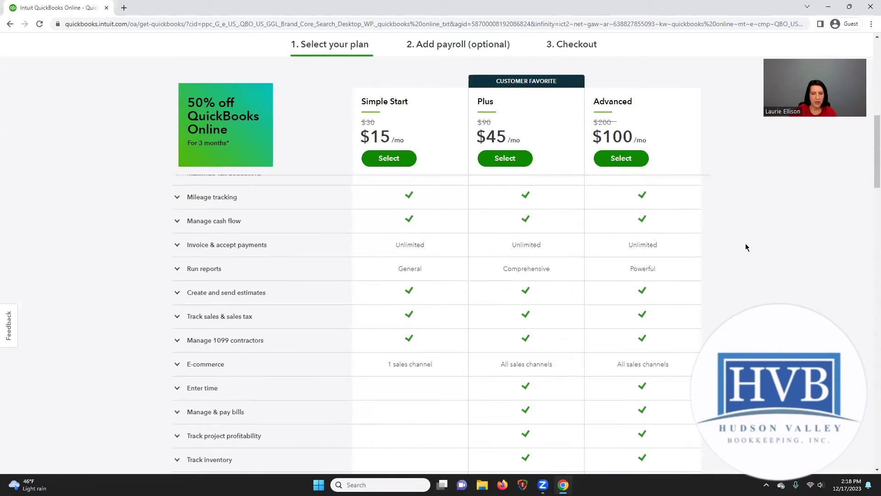
scroll(746, 248, down, 2)
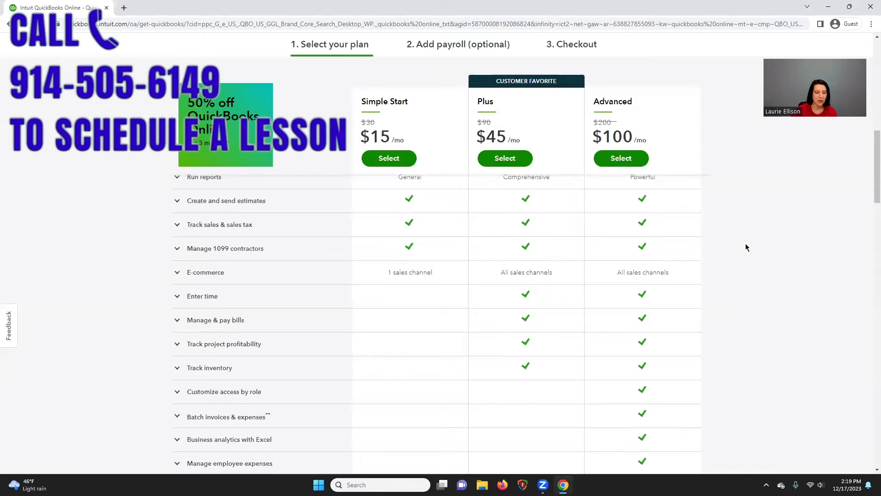
scroll(738, 258, down, 3)
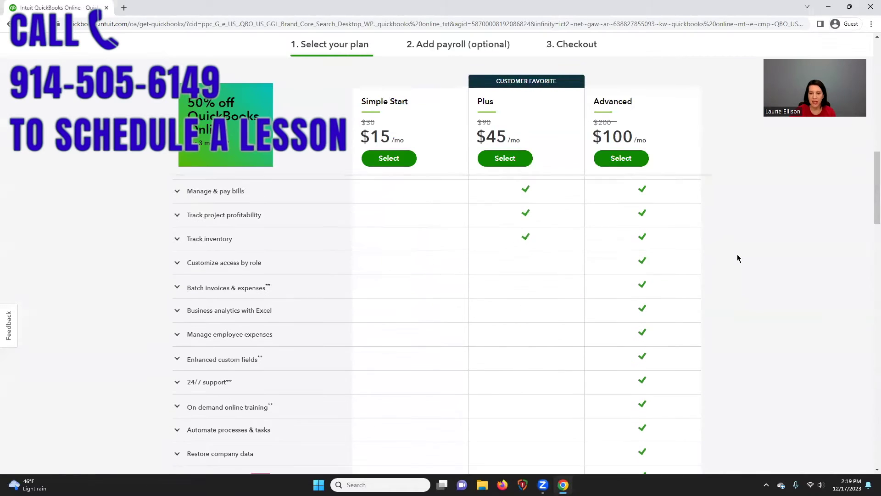
scroll(738, 258, down, 2)
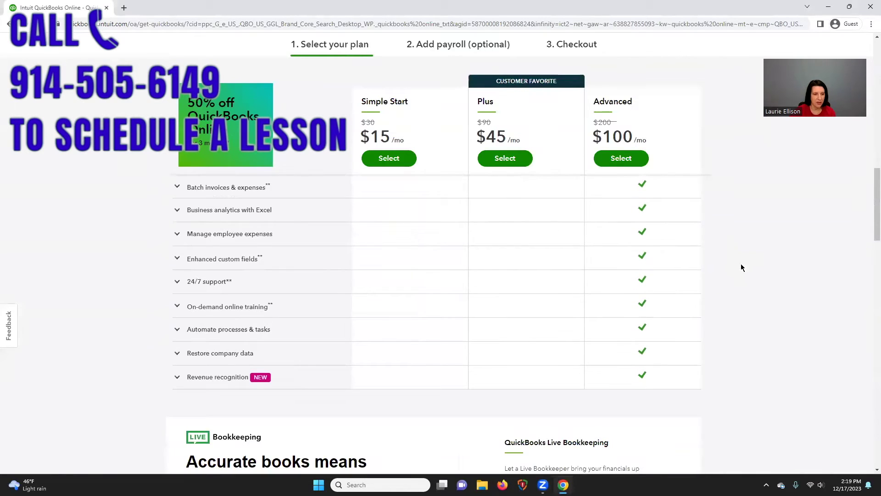
scroll(632, 357, up, 1)
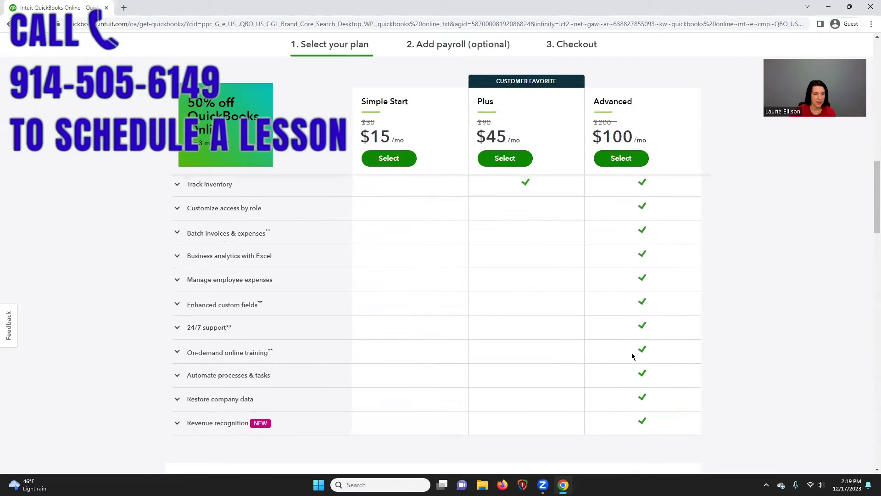
scroll(632, 356, up, 1)
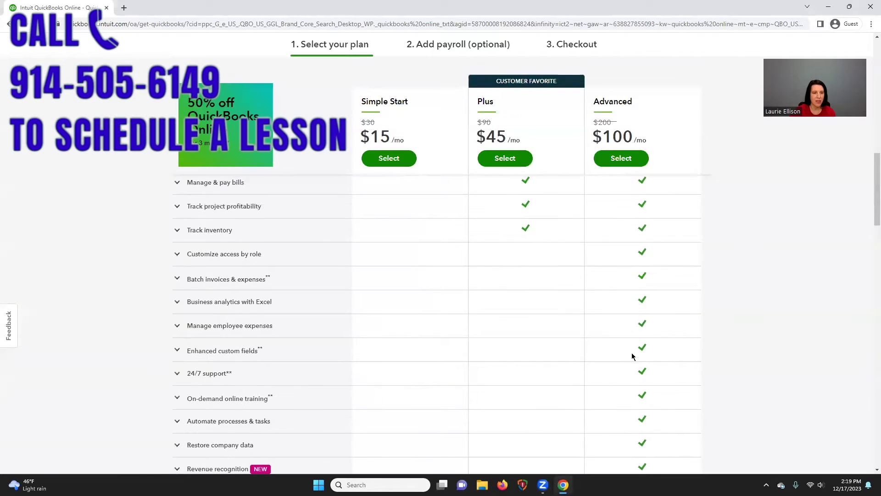
scroll(632, 357, up, 1)
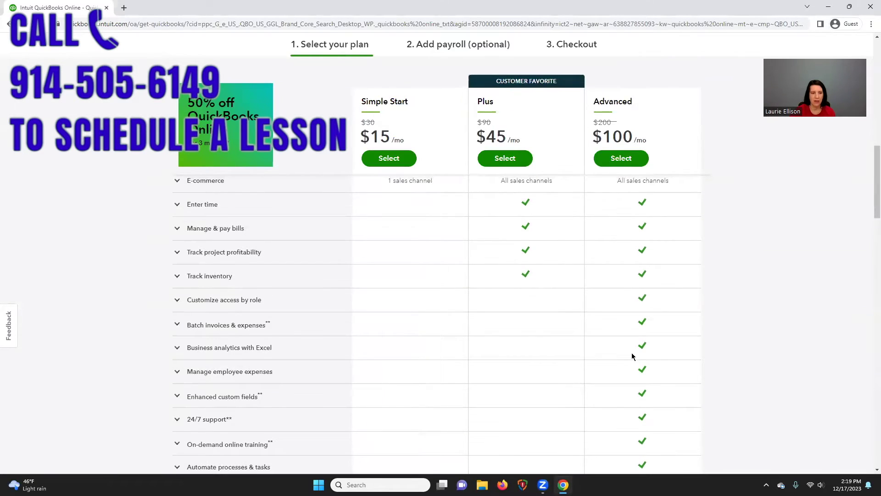
scroll(632, 356, up, 2)
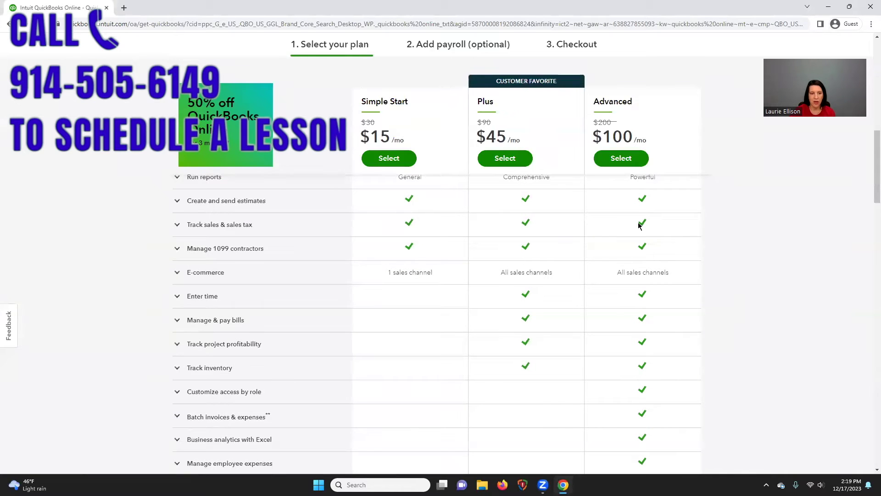
scroll(644, 314, up, 3)
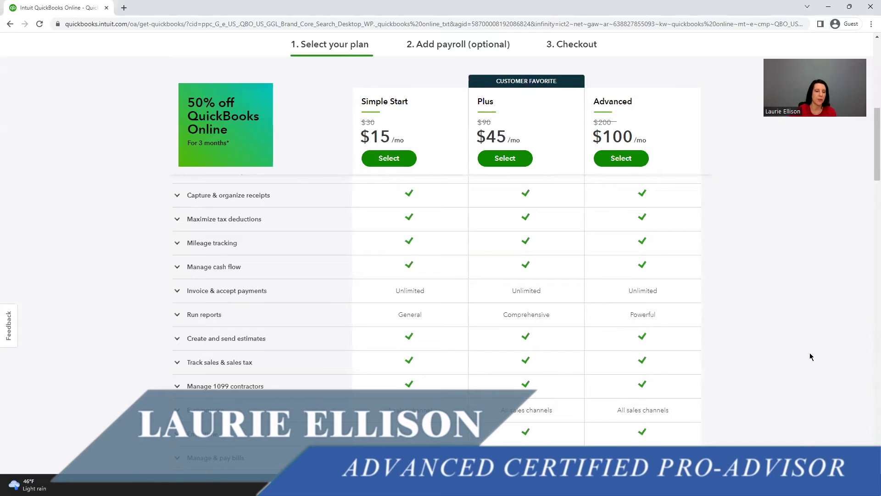
scroll(810, 361, up, 3)
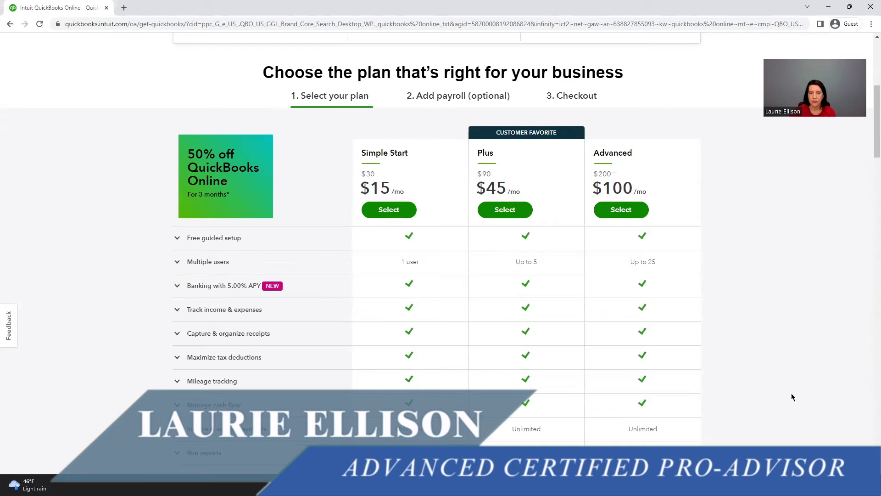
- Choose the QuickBooks Simple Start plan and continue without payroll
scroll(791, 395, down, 1)
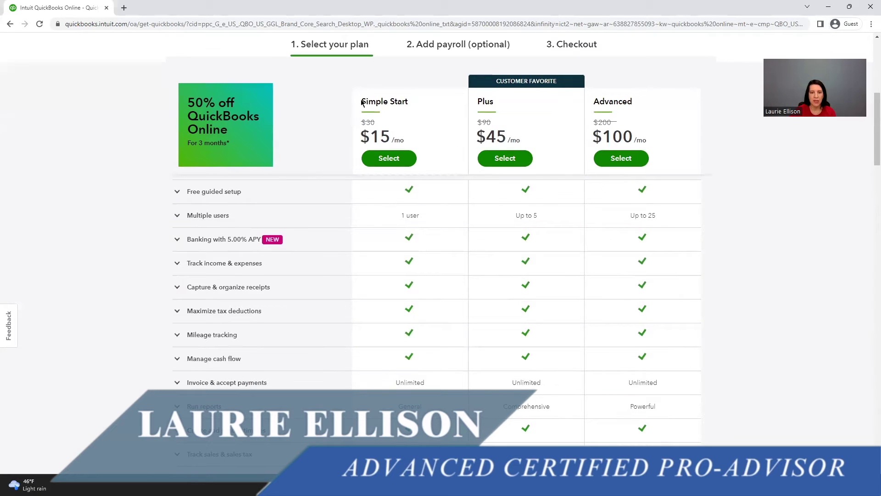
click(389, 160)
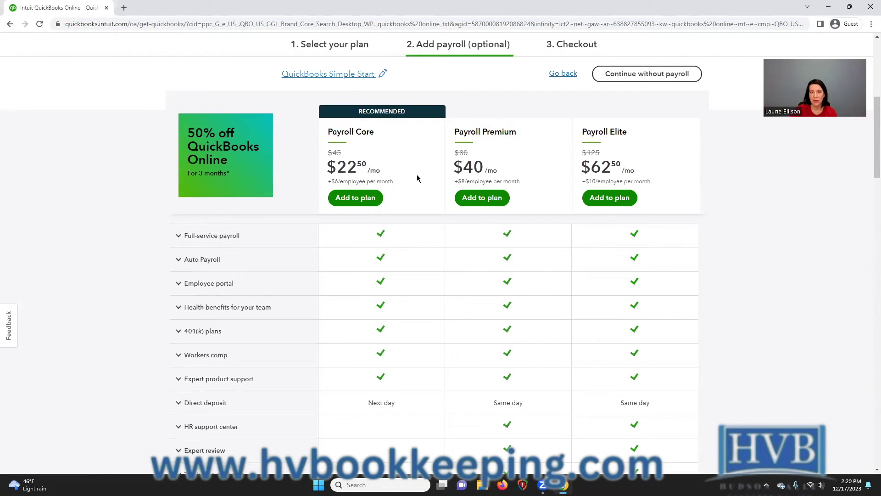
scroll(415, 188, down, 1)
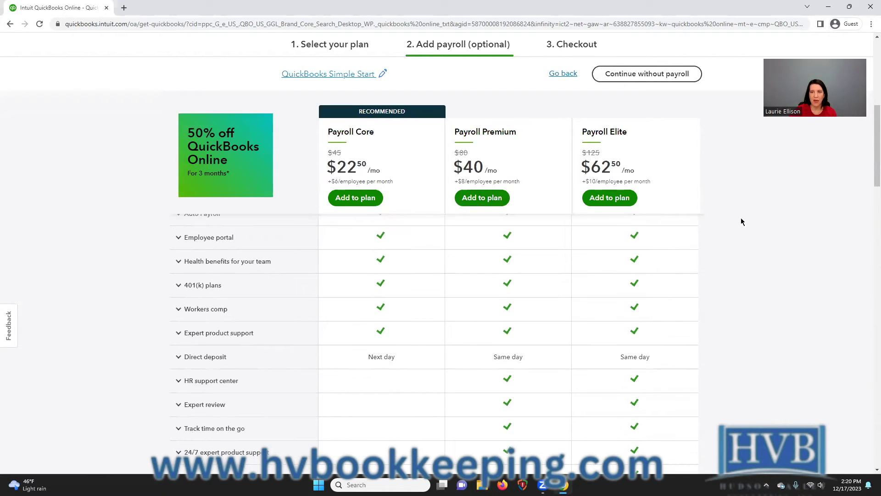
click(671, 76)
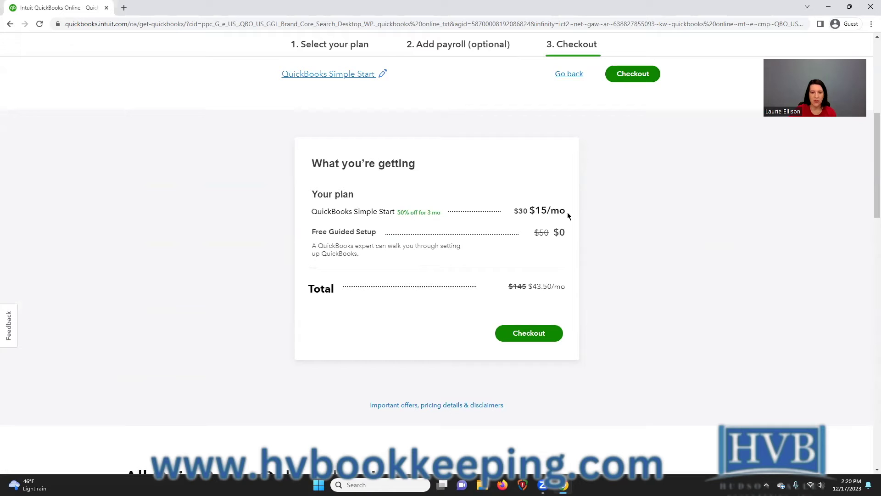
- Review the Free Guided Setup item in the order summary, proceed to checkout and choose to sign in with an existing Intuit account
scroll(567, 212, down, 1)
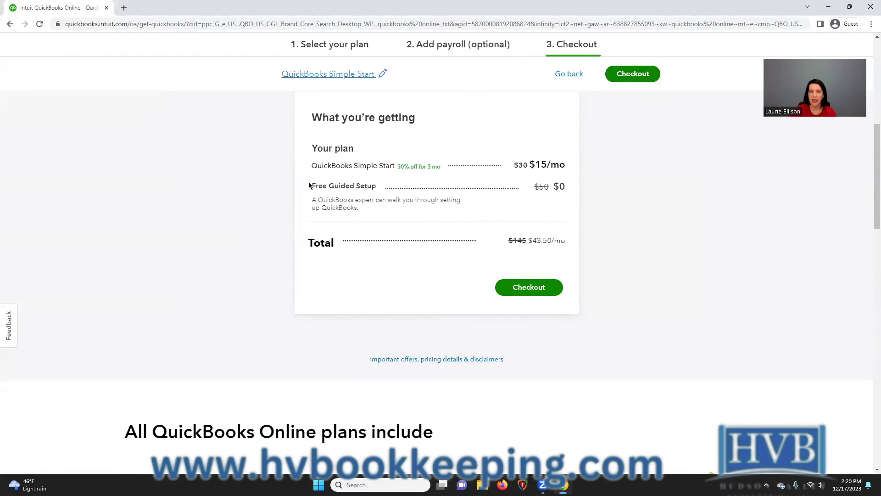
drag(314, 183, 388, 188)
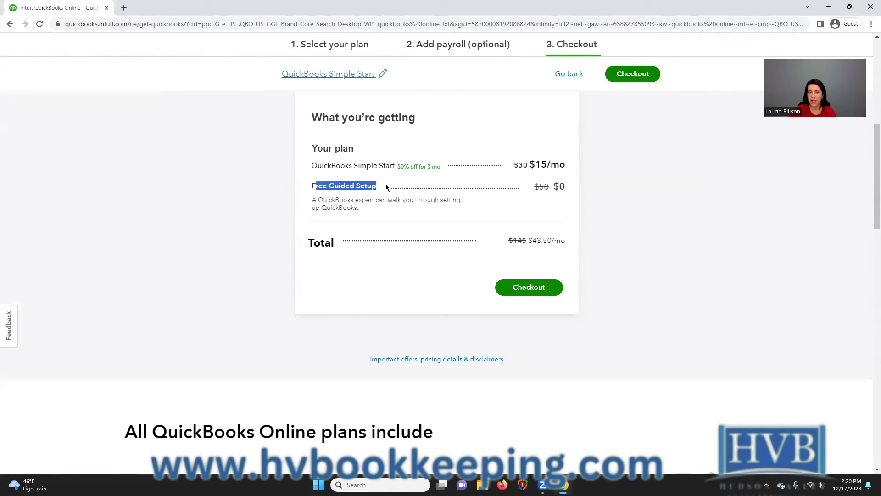
click(374, 208)
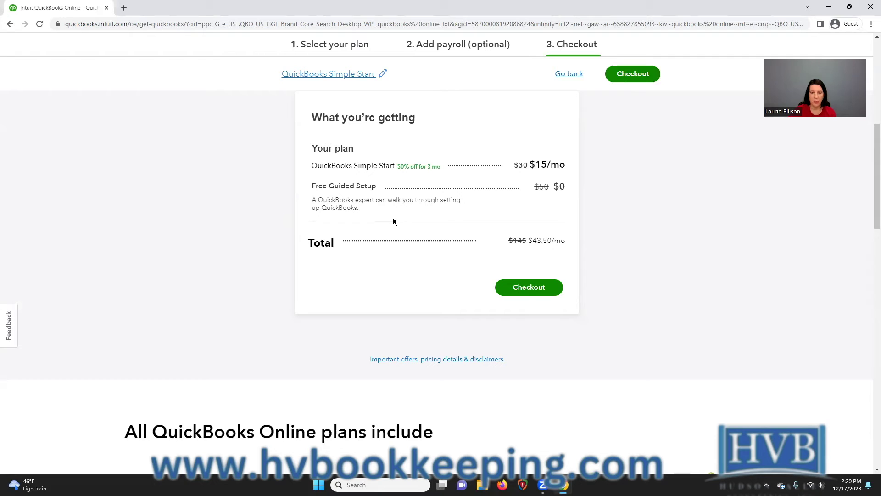
click(528, 288)
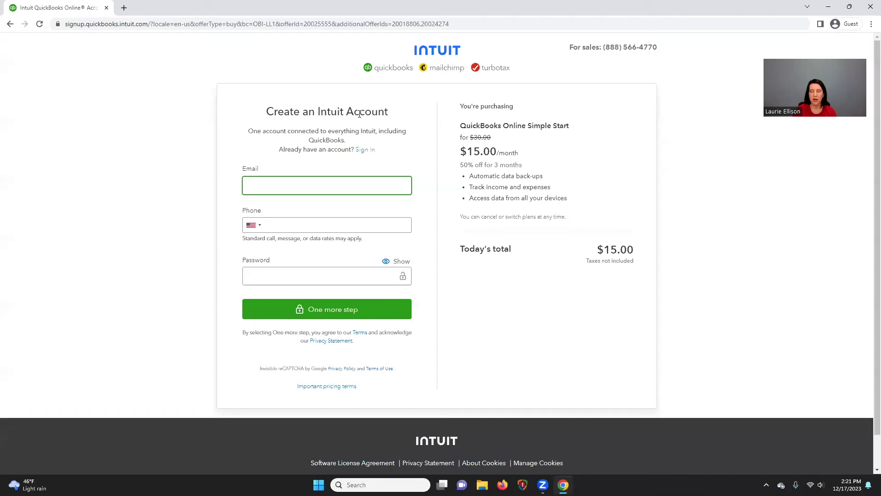
click(365, 150)
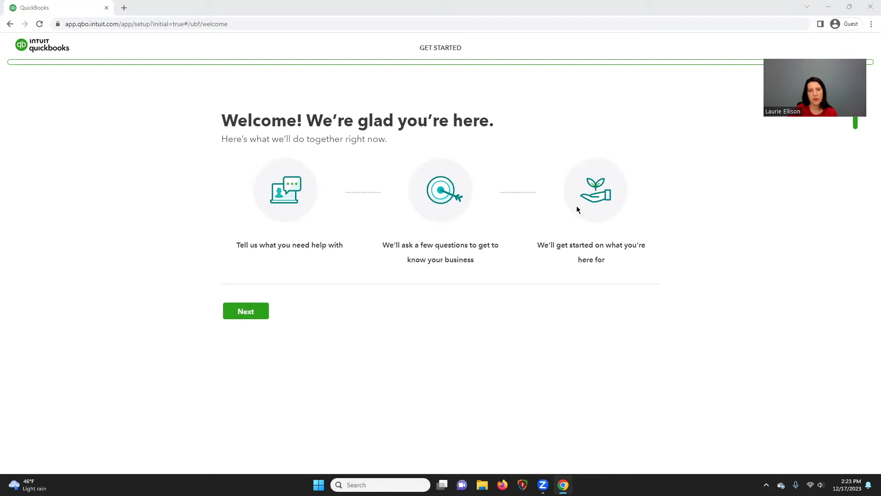
- Start the company setup and enter "2024 Real Estate QuickBooks Demo File" as the legal business name
click(250, 312)
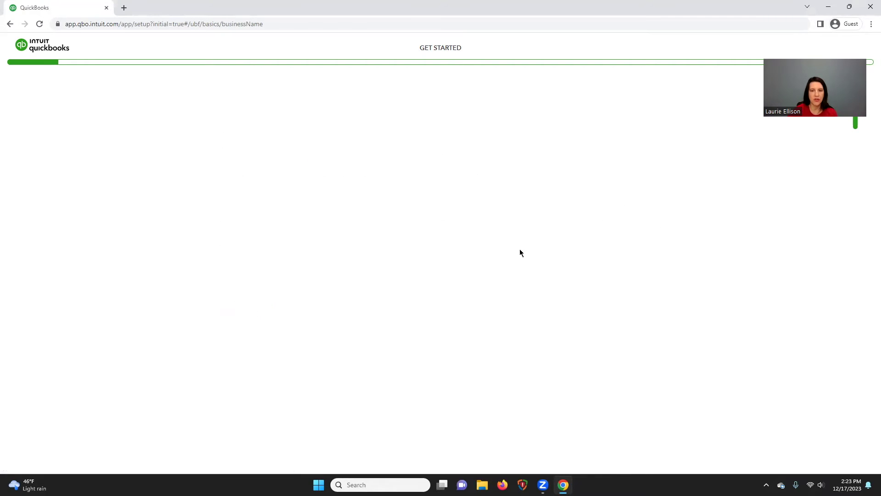
click(375, 179)
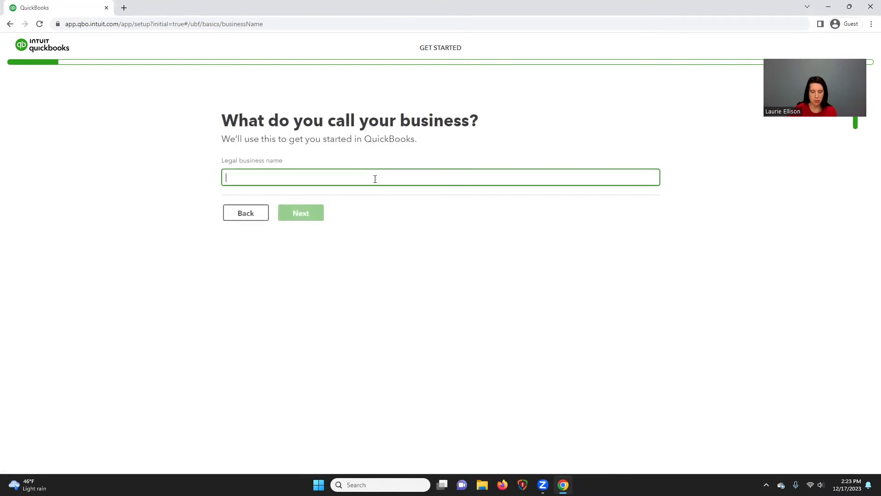
text(2024)
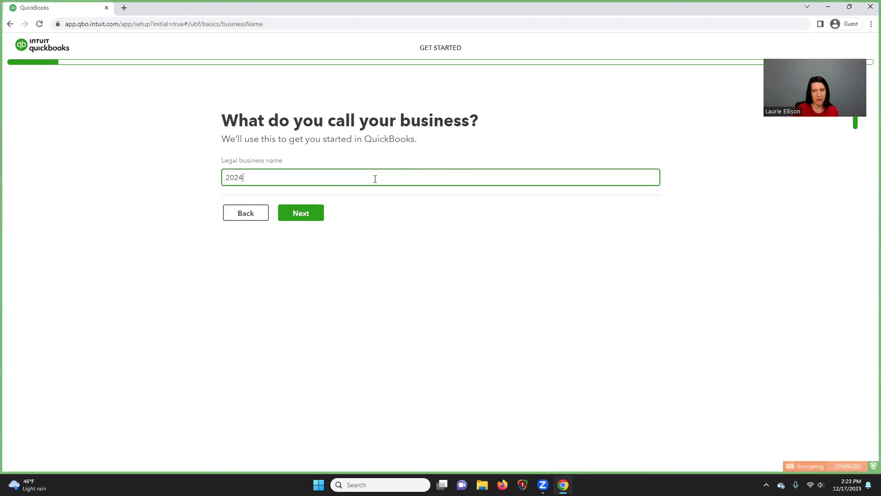
text( Re)
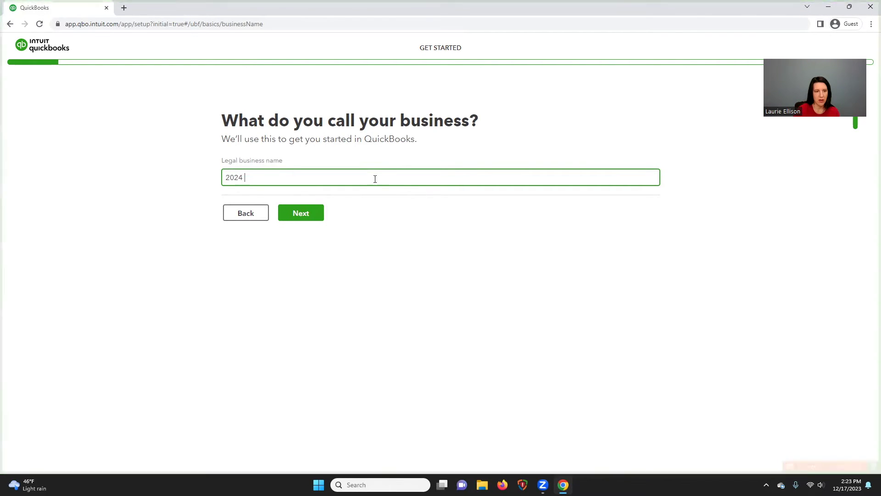
text(al Esta)
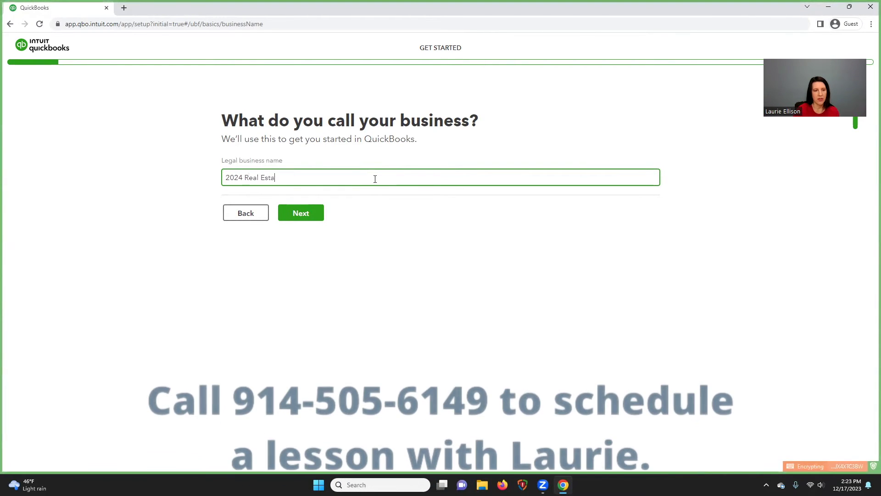
text(te Quick)
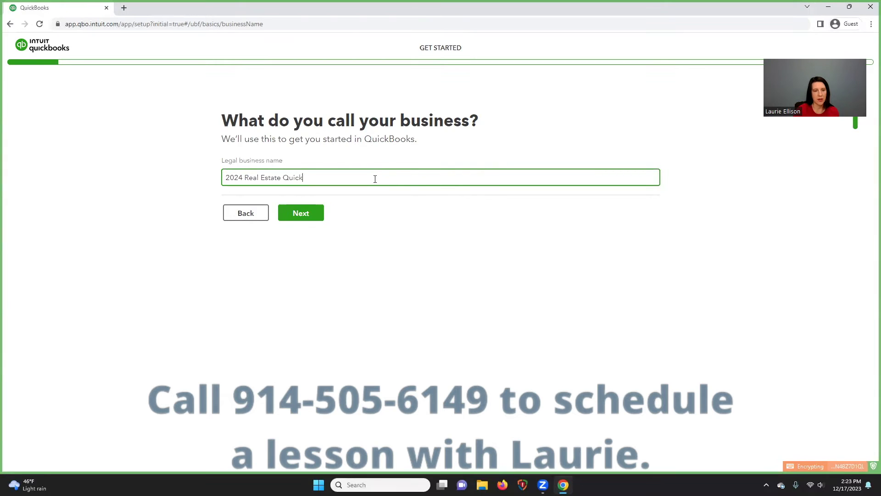
text(Books Demo file)
key(BackSpace)
key(BackSpace)
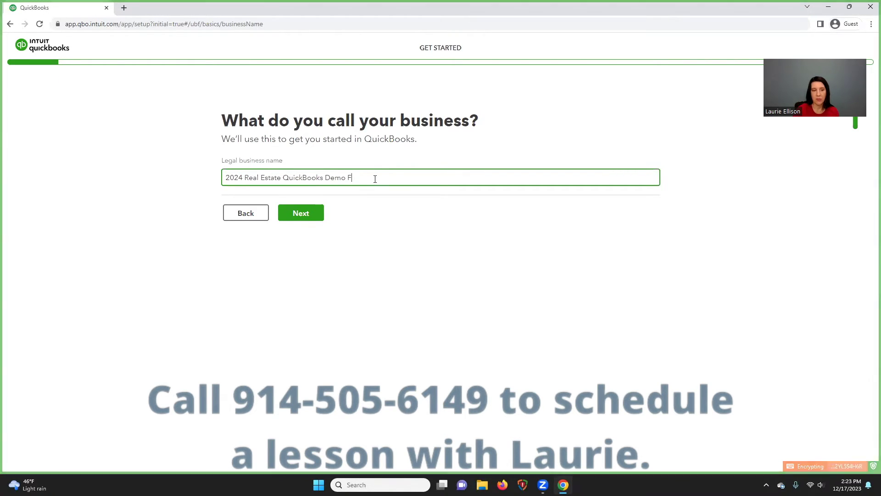
text(File)
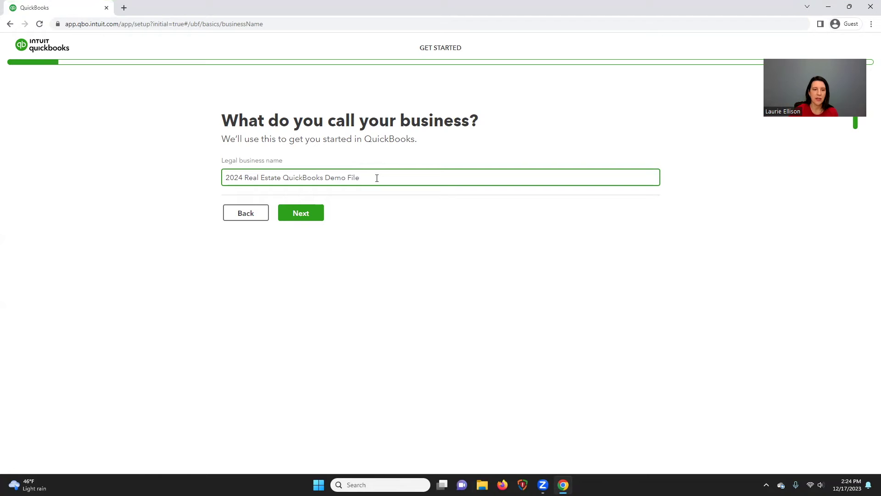
click(302, 214)
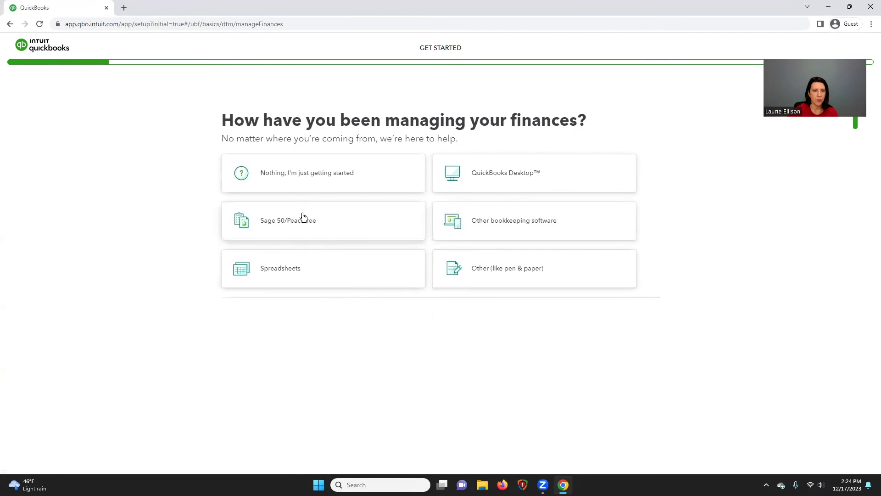
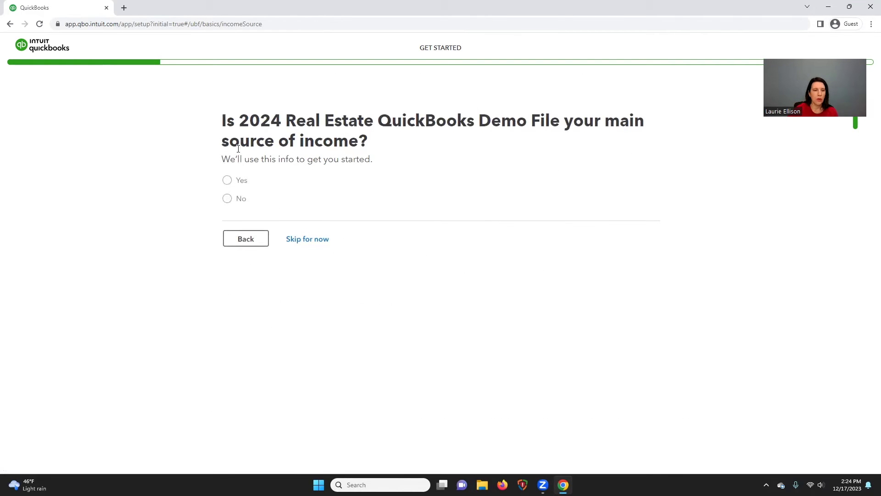
- State that the business is the main source of income and has been in business under a year
click(227, 180)
click(303, 239)
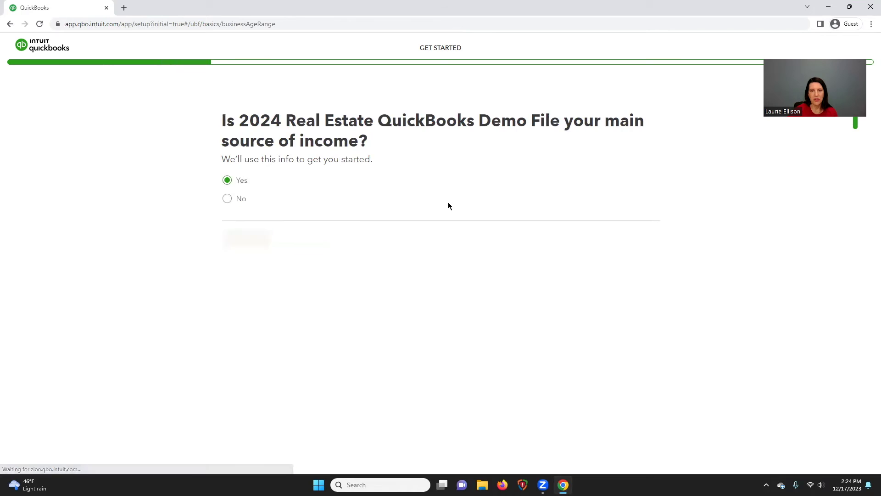
click(440, 184)
click(272, 206)
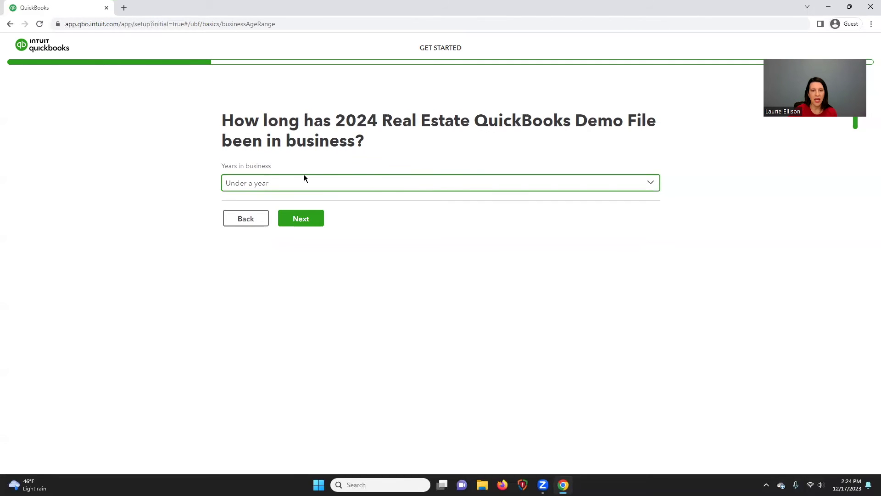
click(305, 219)
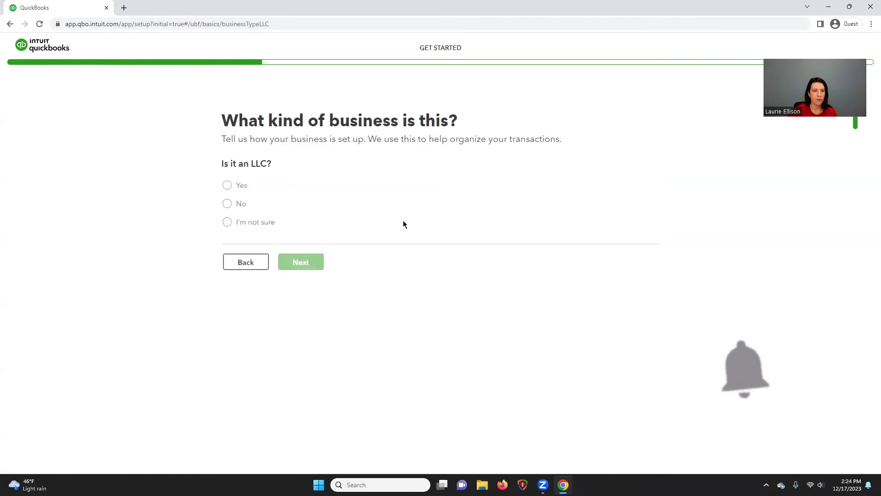
- Specify that the business is an LLC set up for taxes as a sole proprietor
click(226, 185)
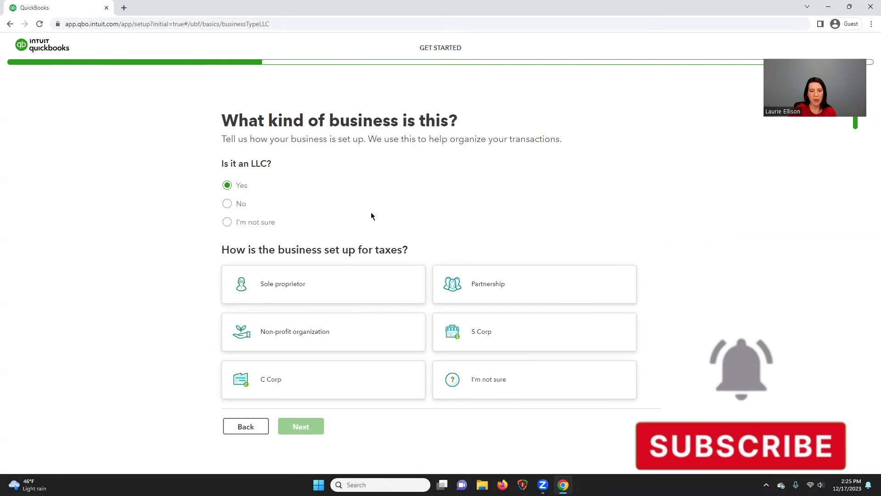
click(265, 278)
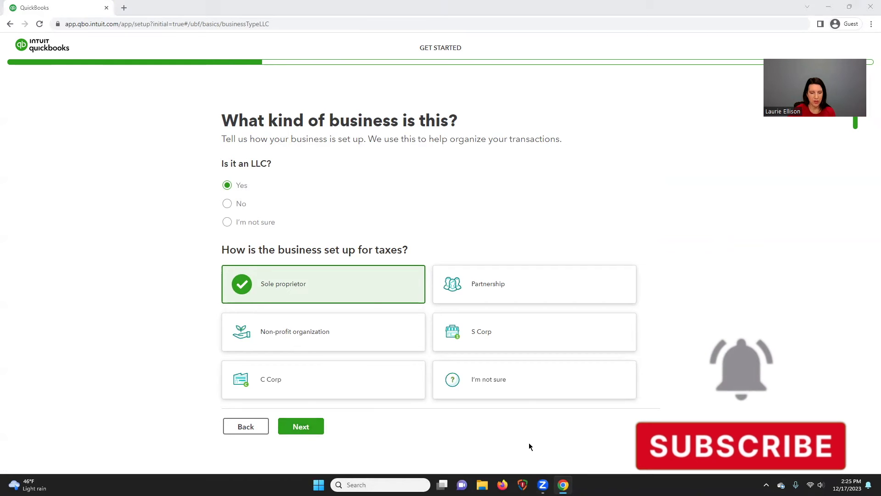
click(310, 420)
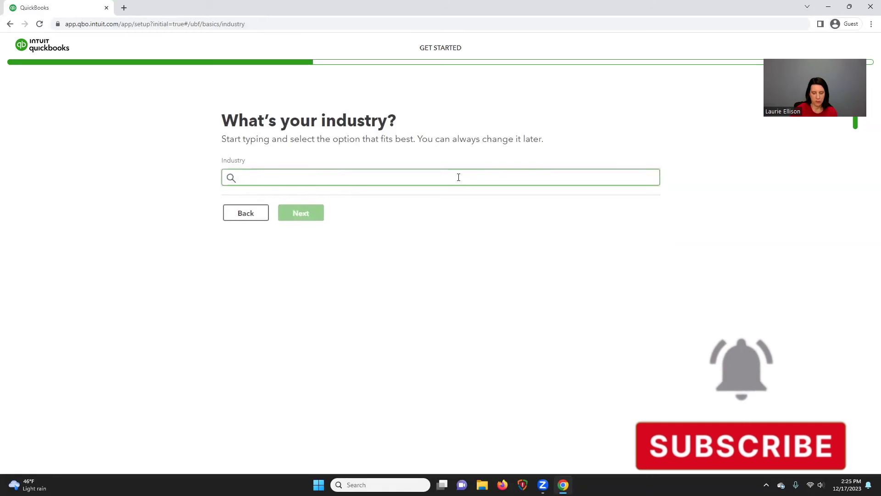
- Search the industries for "Real" and choose "Other activities related to real estate" as the industry
text(Real T)
key(BackSpace)
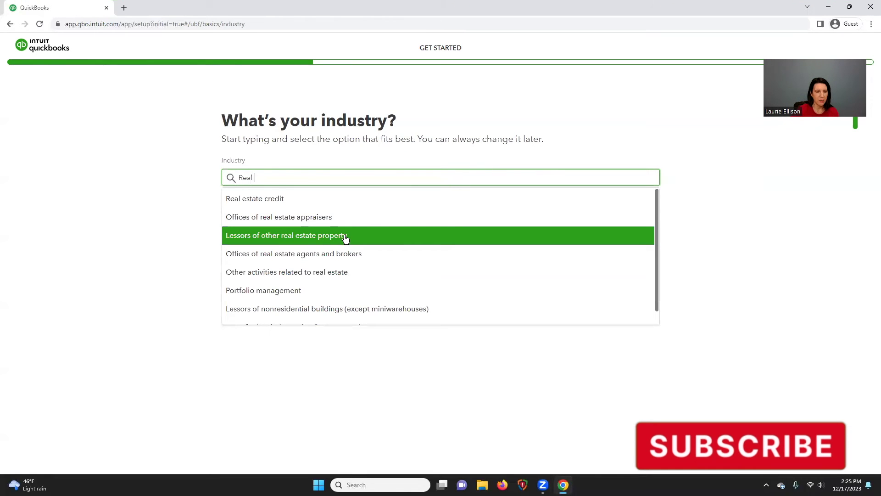
scroll(346, 238, down, 1)
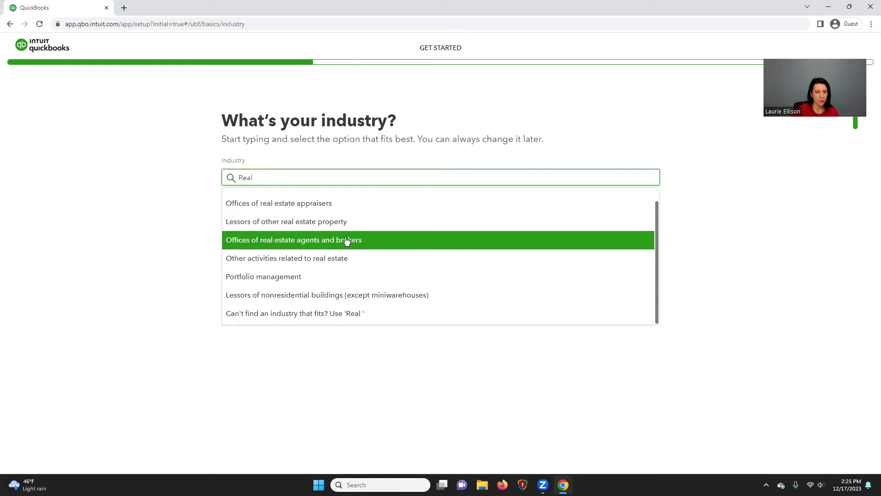
click(312, 260)
click(298, 214)
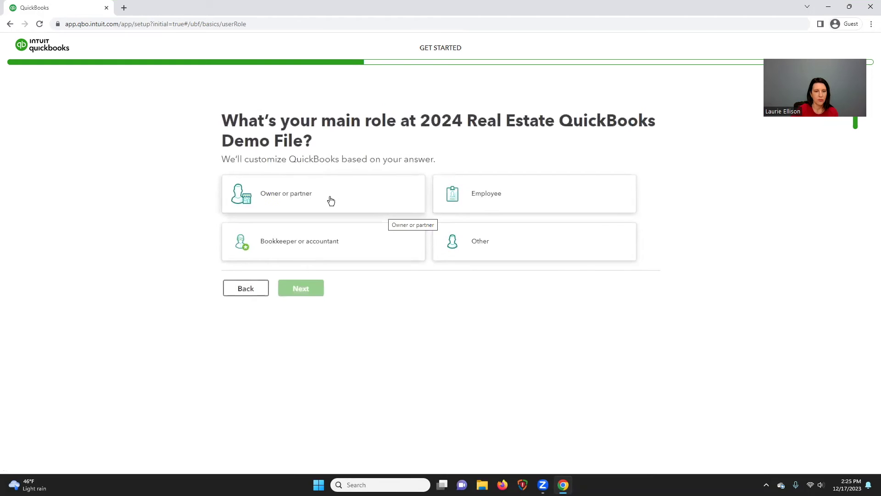
- Set the main role to Owner or partner and describe the team as a Business of one
click(293, 196)
click(297, 289)
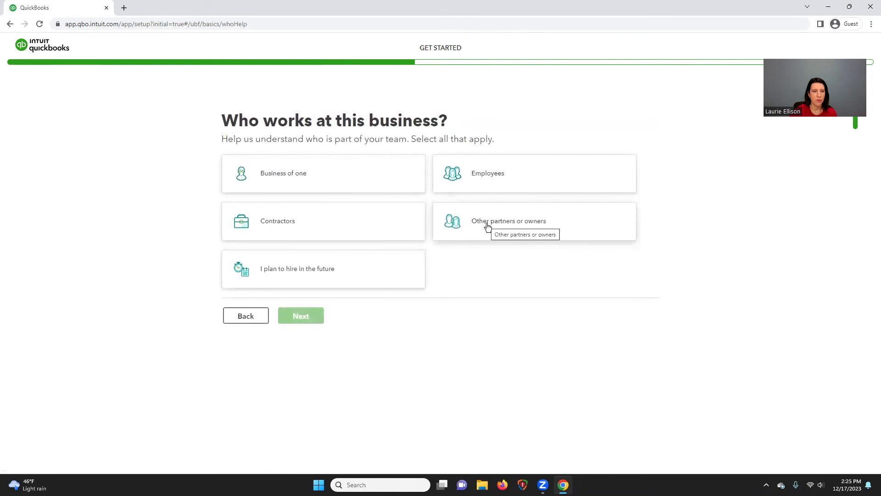
click(292, 174)
click(302, 316)
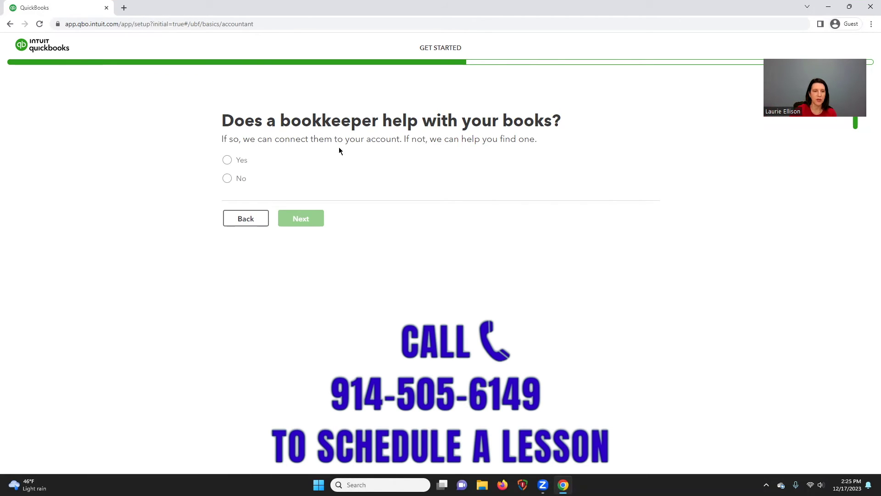
- Answer that no bookkeeper helps with the books and decline to learn about QuickBooks Live Bookkeeping
click(228, 180)
click(313, 221)
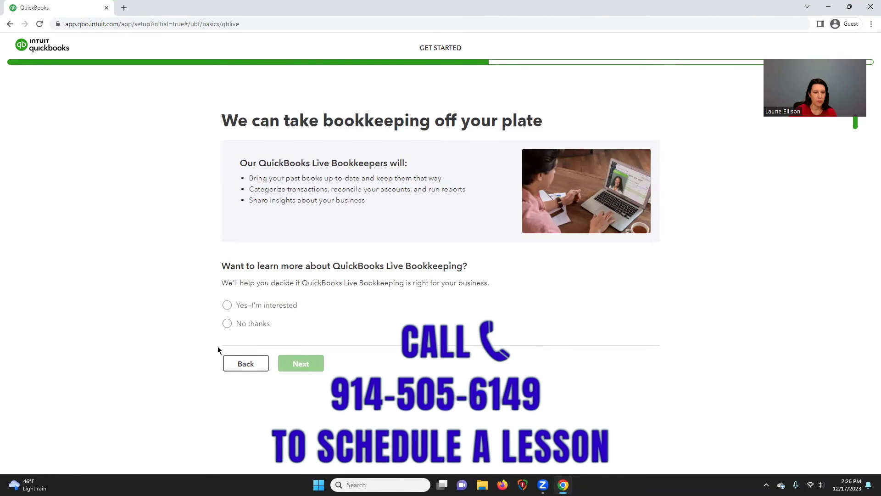
click(228, 324)
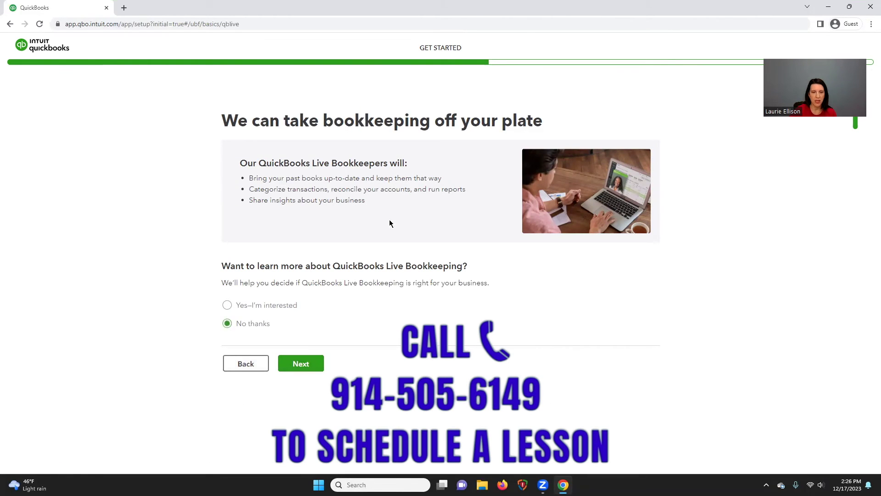
click(304, 367)
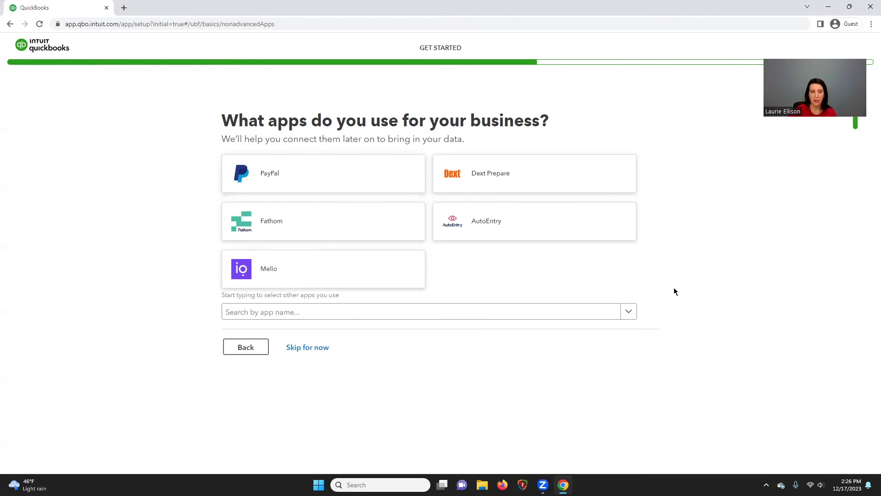
- Skip the business apps question and choose "Send and track invoices" as something to do in QuickBooks
click(301, 347)
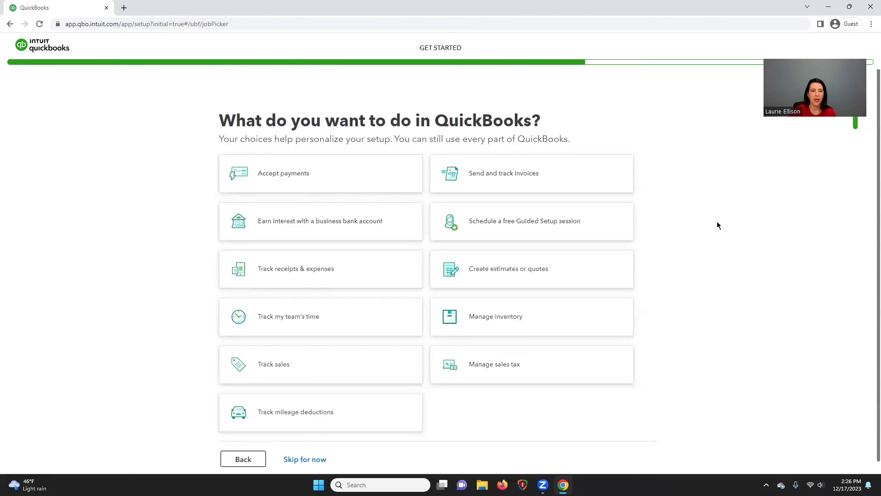
scroll(717, 223, down, 1)
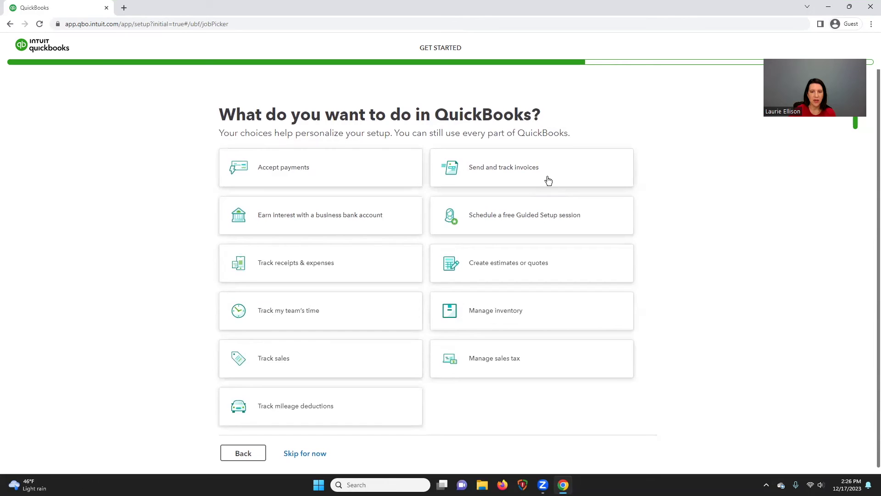
click(491, 169)
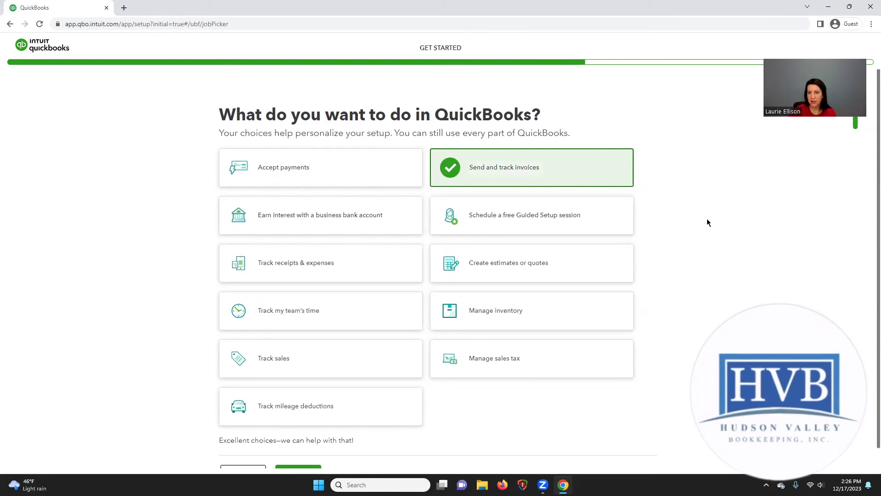
scroll(707, 219, down, 1)
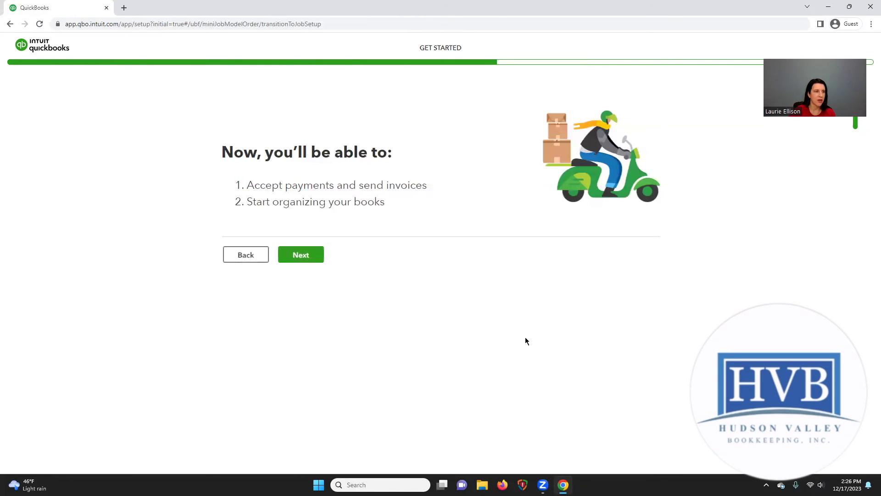
- Proceed through the invoice payments introduction and skip setting up payments at the $5 sample invoice offer
click(301, 254)
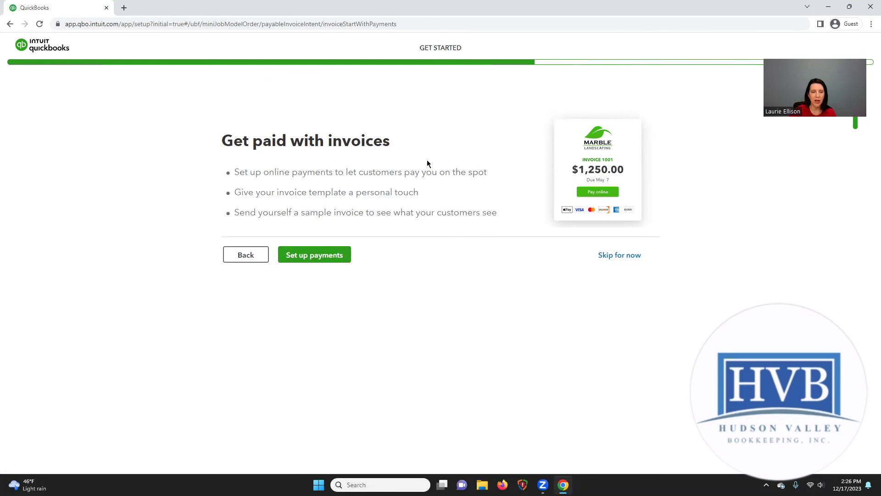
click(320, 259)
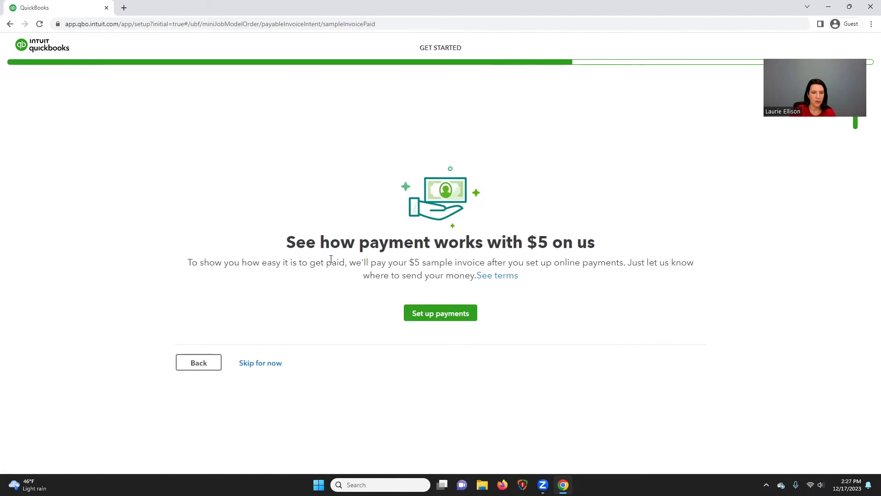
click(269, 363)
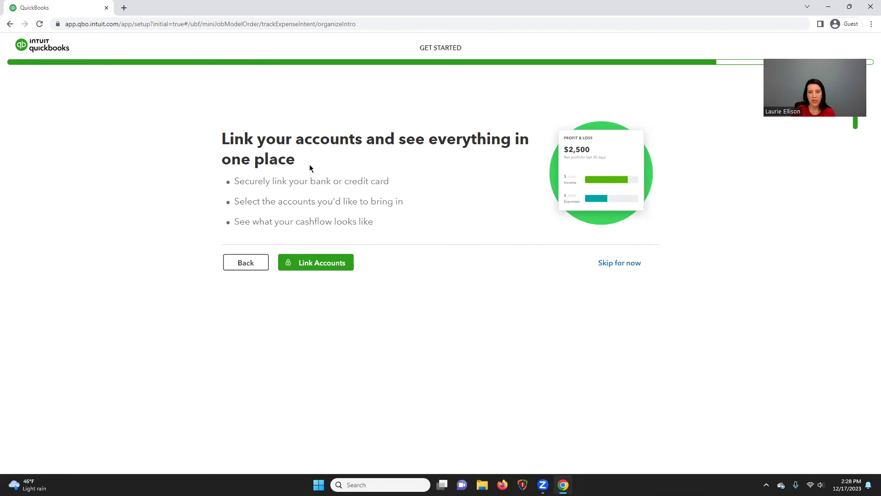
- Skip linking bank accounts and the receipt tracking question, and continue past the mobile app offer
click(620, 263)
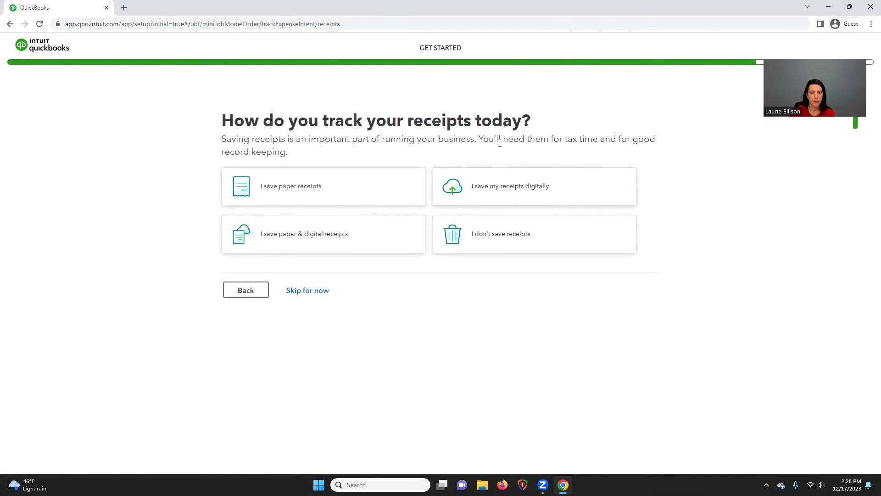
click(320, 289)
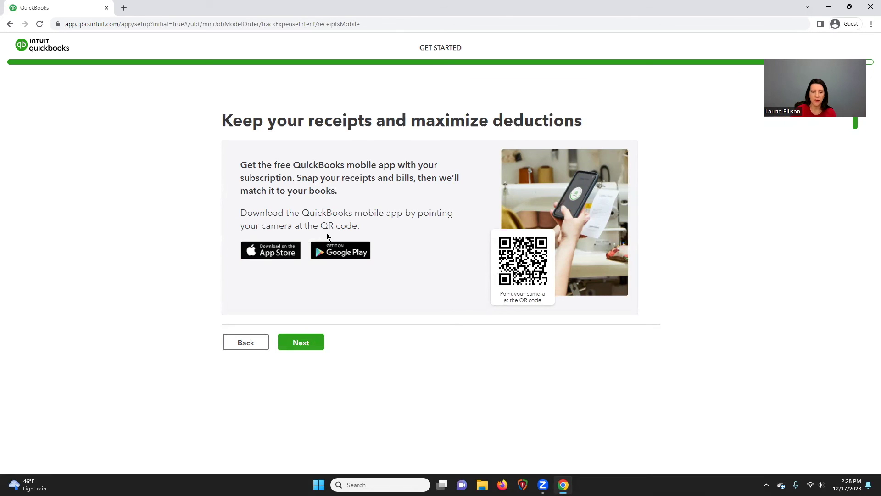
click(302, 344)
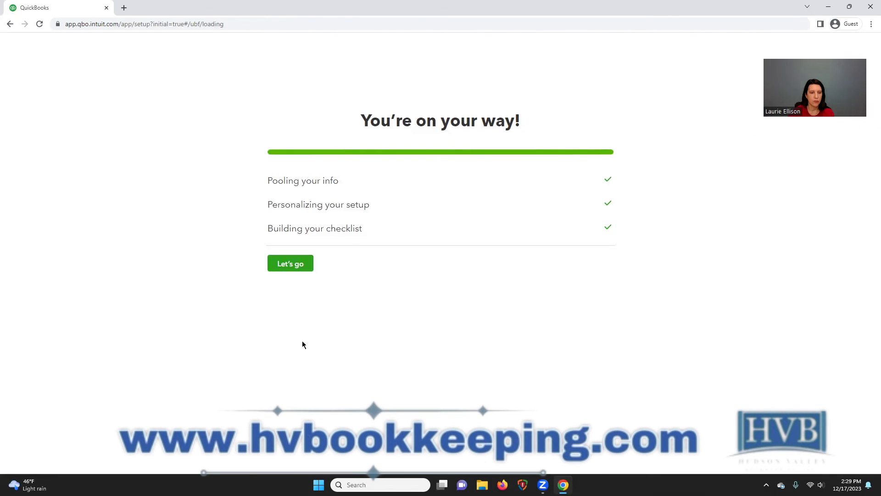
- Finish the guided setup to open the company homepage and dismiss the welcome tour
click(291, 262)
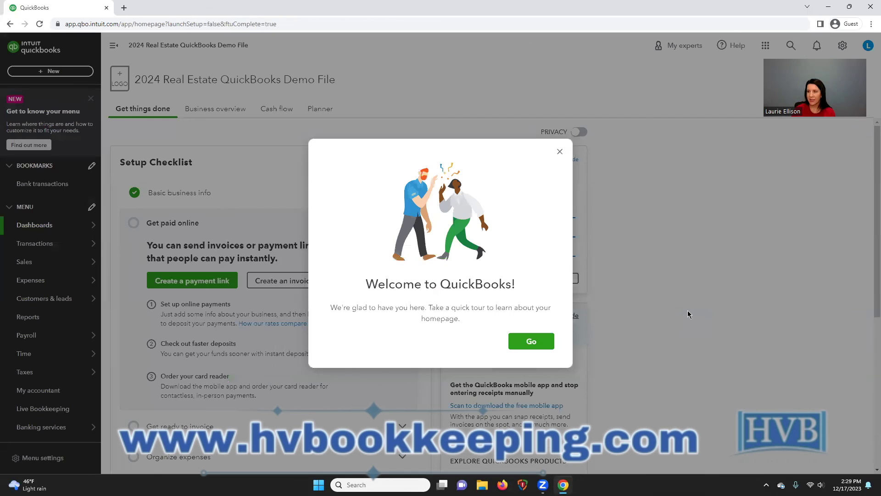
click(560, 151)
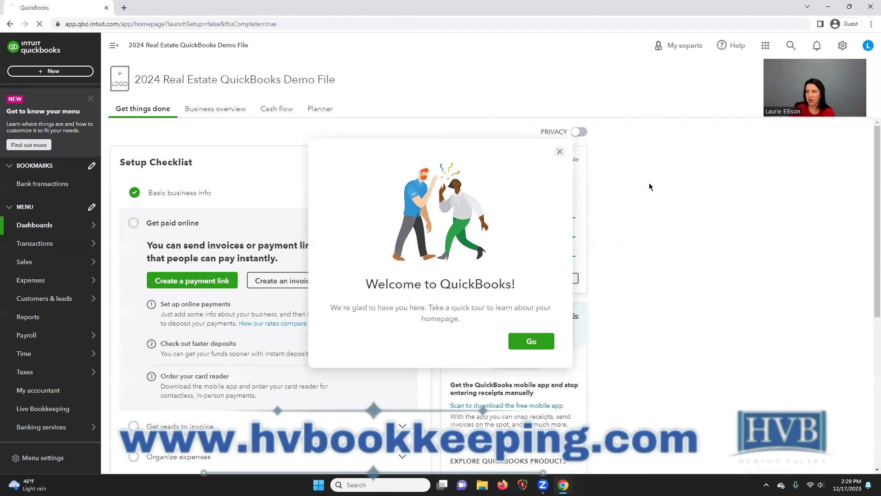